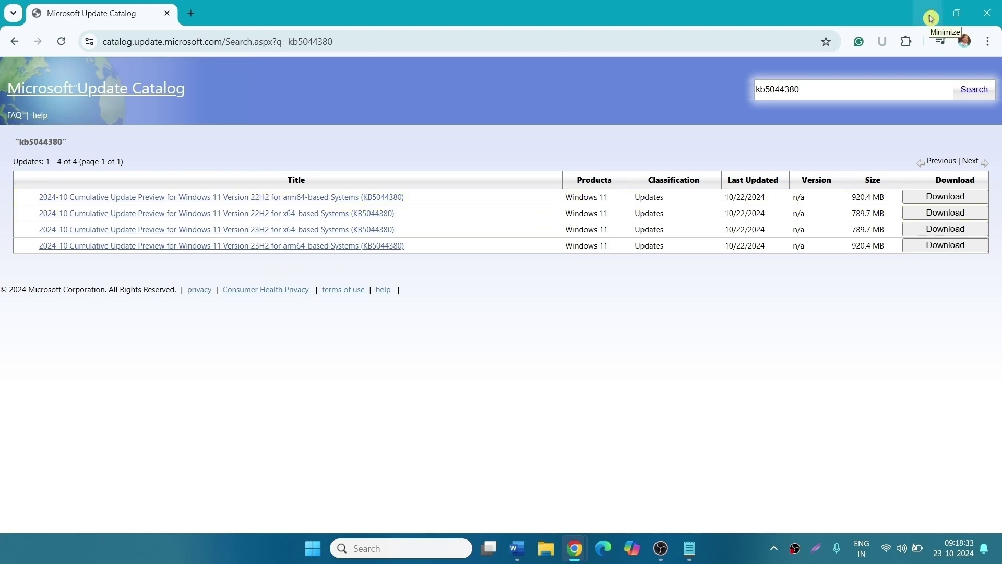
# Step: Minimize Chrome and open Settings > System > About to check the system type
pyautogui.click(931, 20)
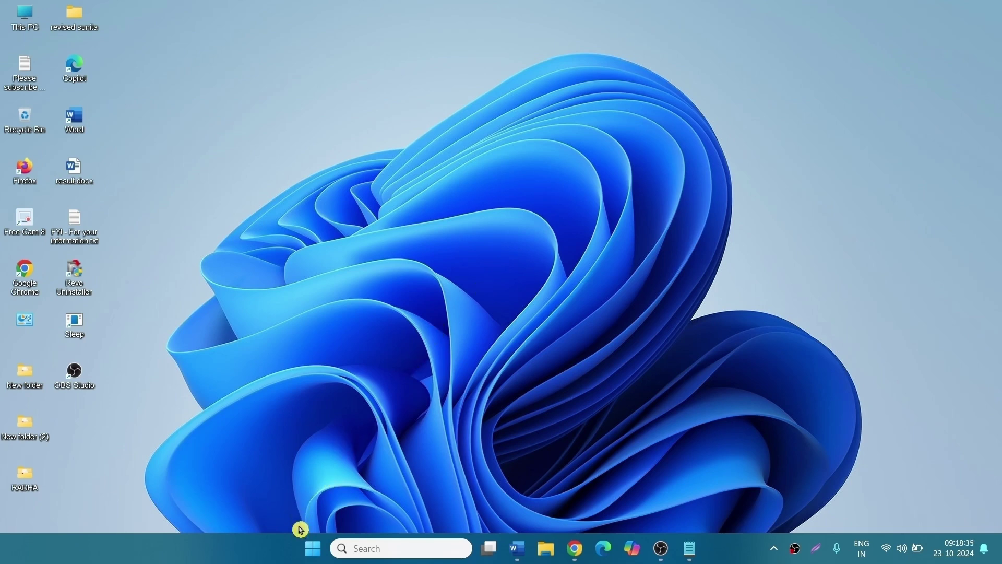
pyautogui.click(314, 548)
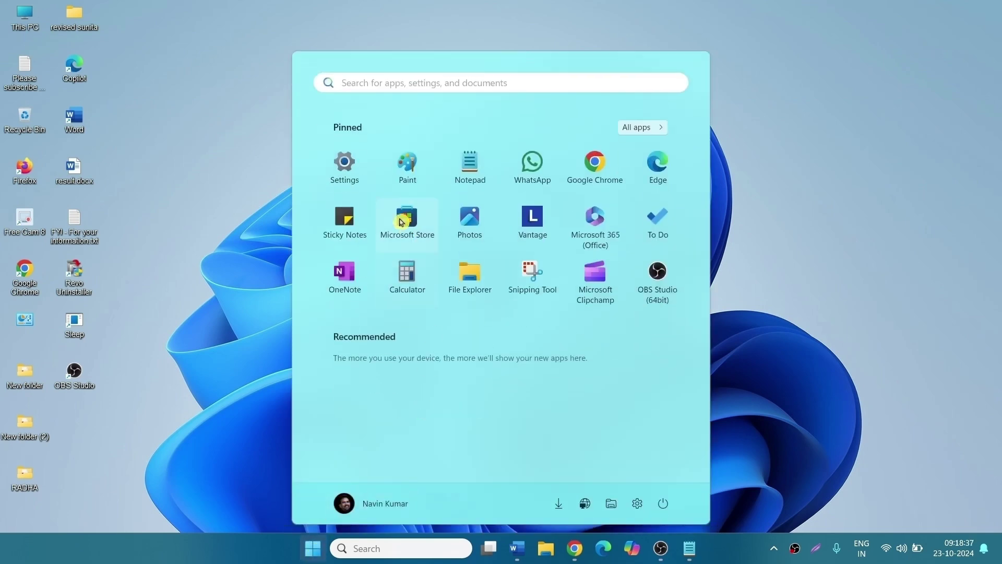
pyautogui.click(345, 166)
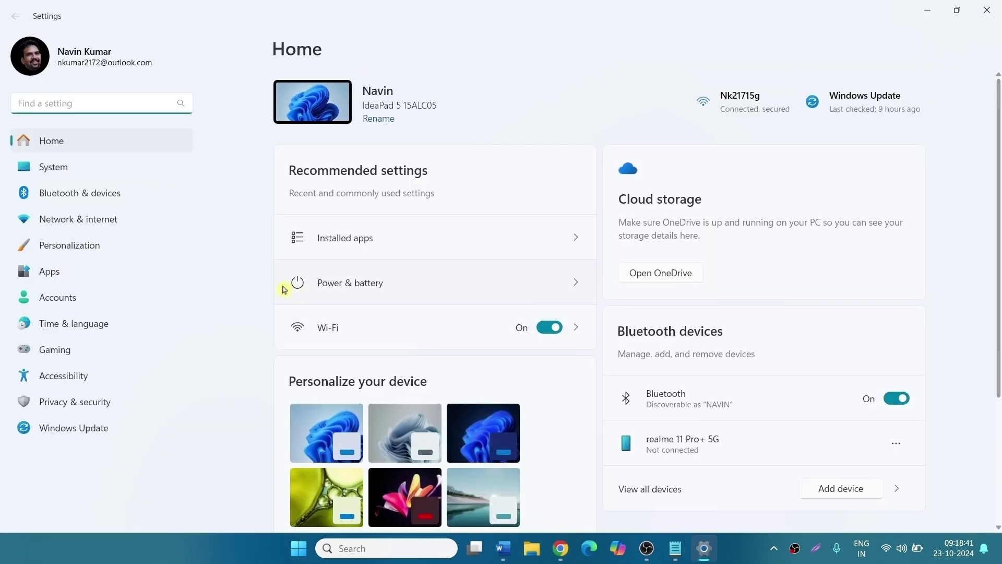
pyautogui.click(81, 166)
pyautogui.scroll(-10, 468, 307)
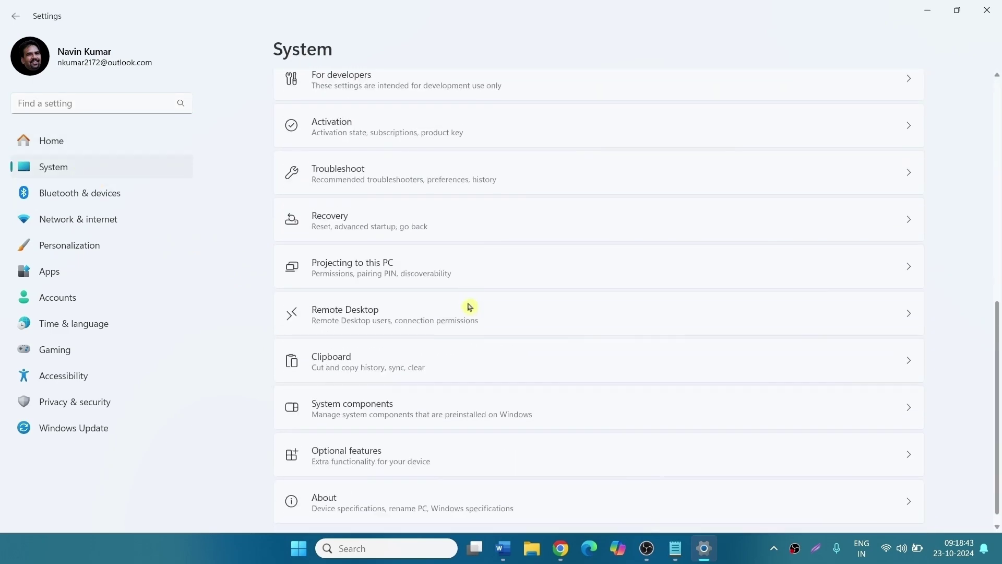
pyautogui.scroll(-1, 470, 307)
pyautogui.click(370, 490)
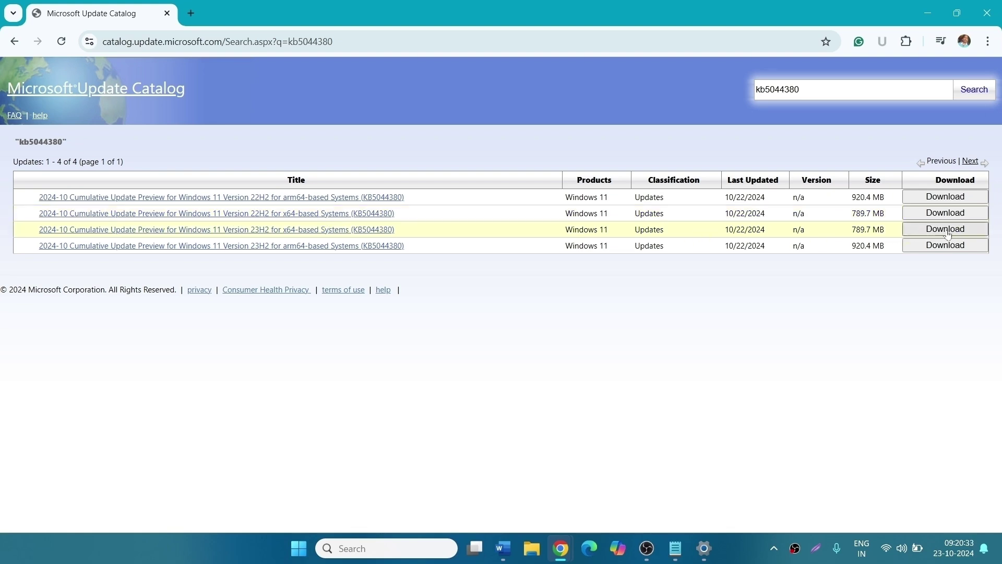
# Step: Download the KB5044380 .msu package from the Windows 11 23H2 x64 row
pyautogui.click(946, 230)
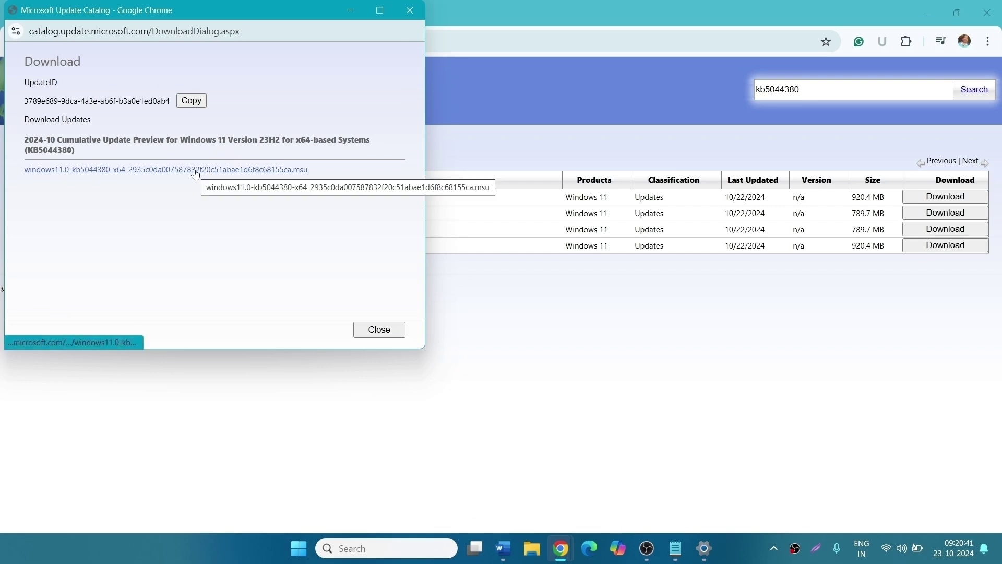
pyautogui.click(196, 170)
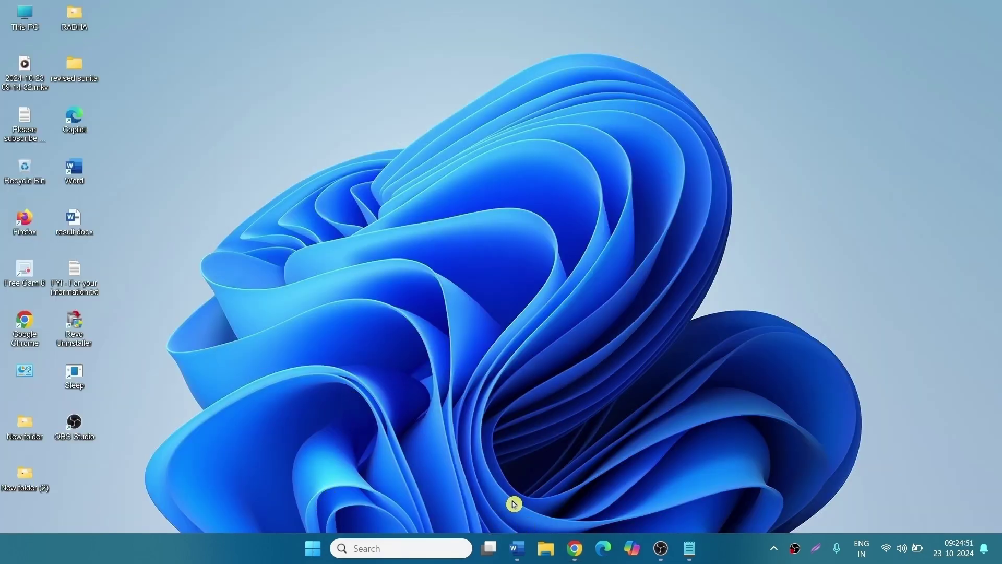
# Step: Open the downloaded KB5044380 .msu file from Downloads, then close File Explorer
pyautogui.click(545, 552)
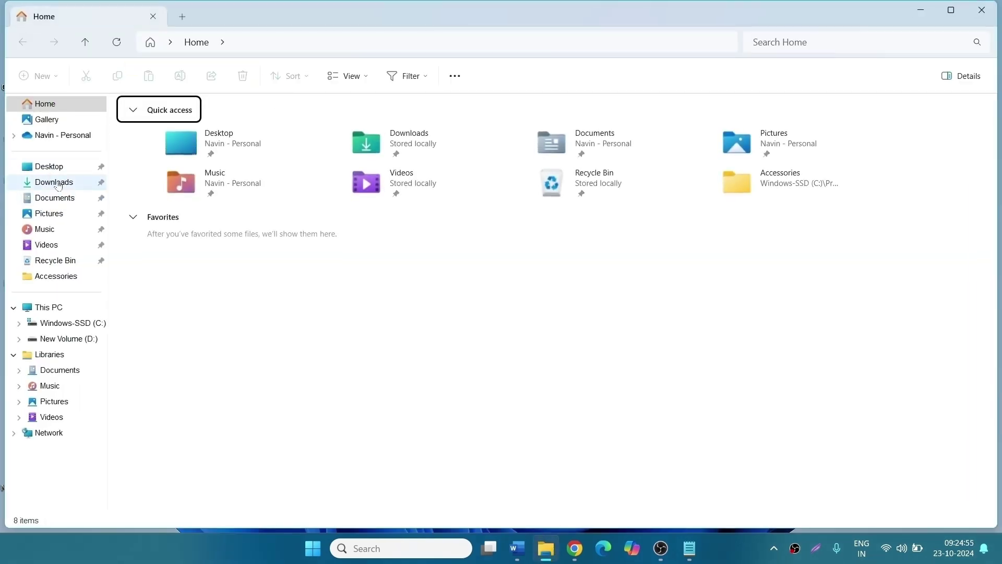
pyautogui.click(59, 183)
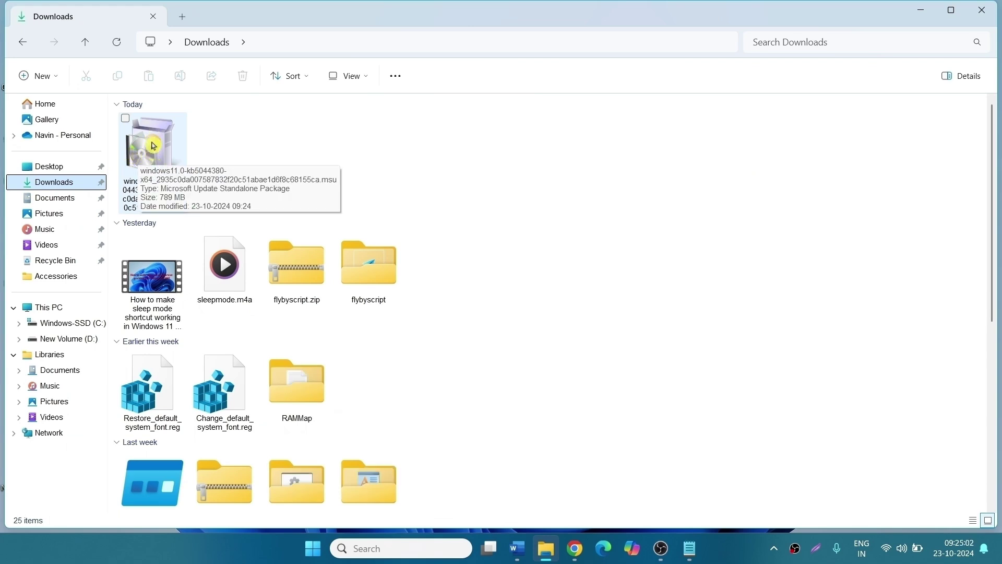
pyautogui.rightClick(154, 146)
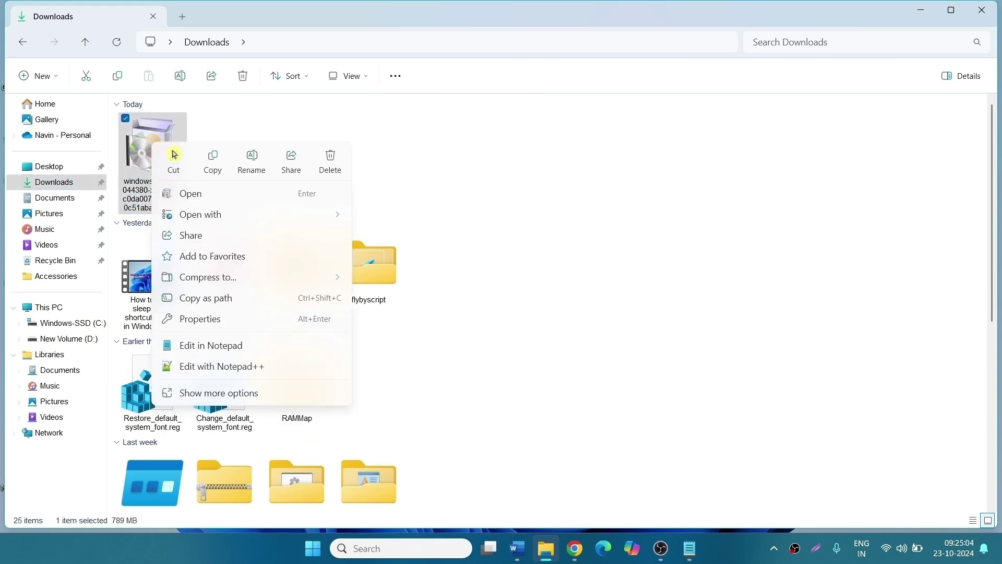
pyautogui.click(212, 194)
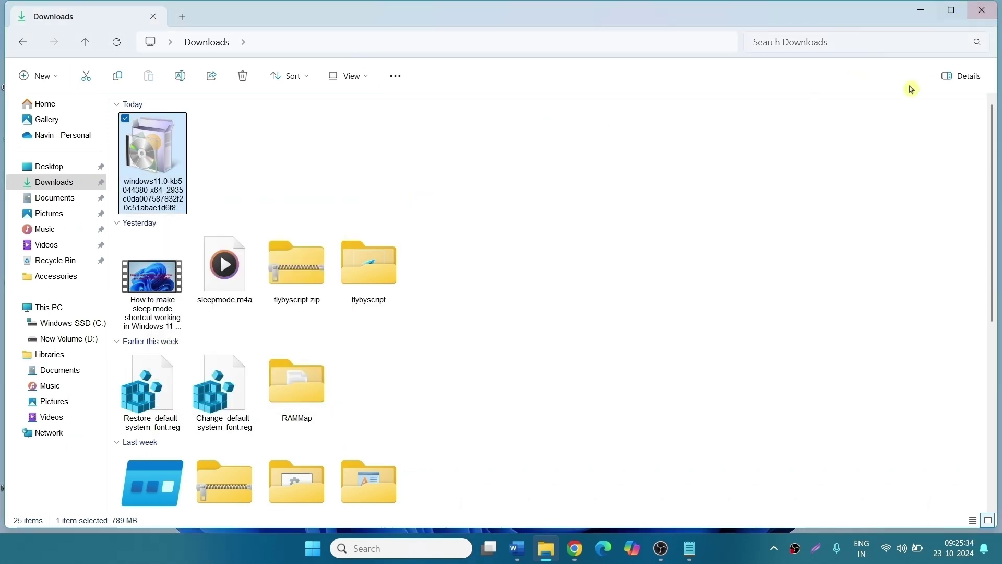
pyautogui.click(982, 15)
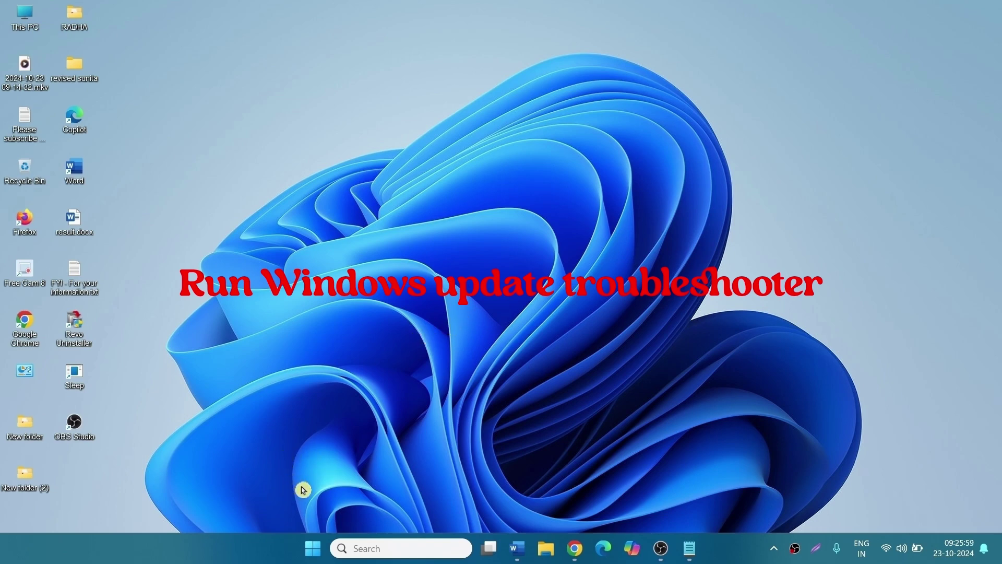
# Step: Go to Settings > System > Troubleshoot > Other troubleshooters
pyautogui.click(318, 554)
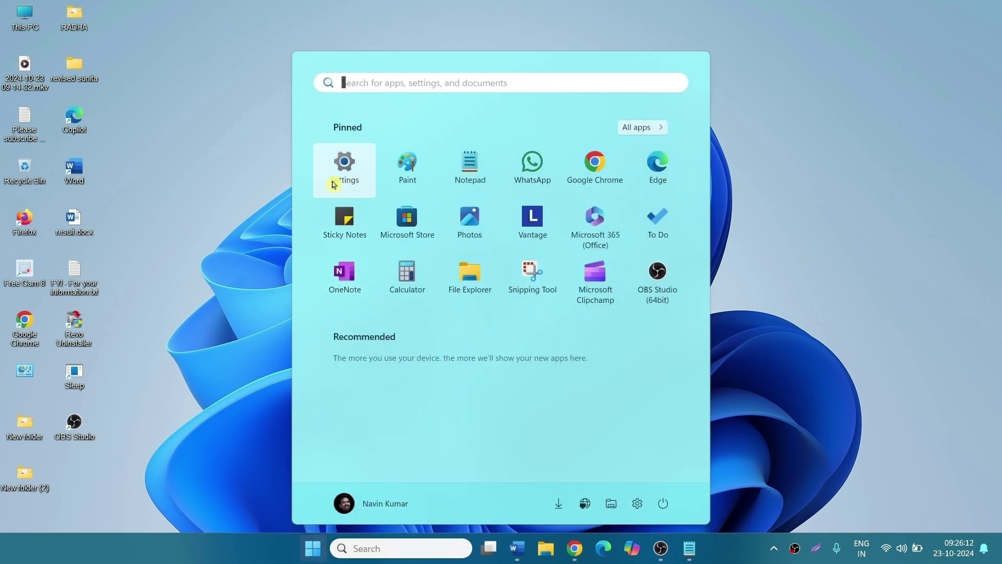
pyautogui.click(351, 163)
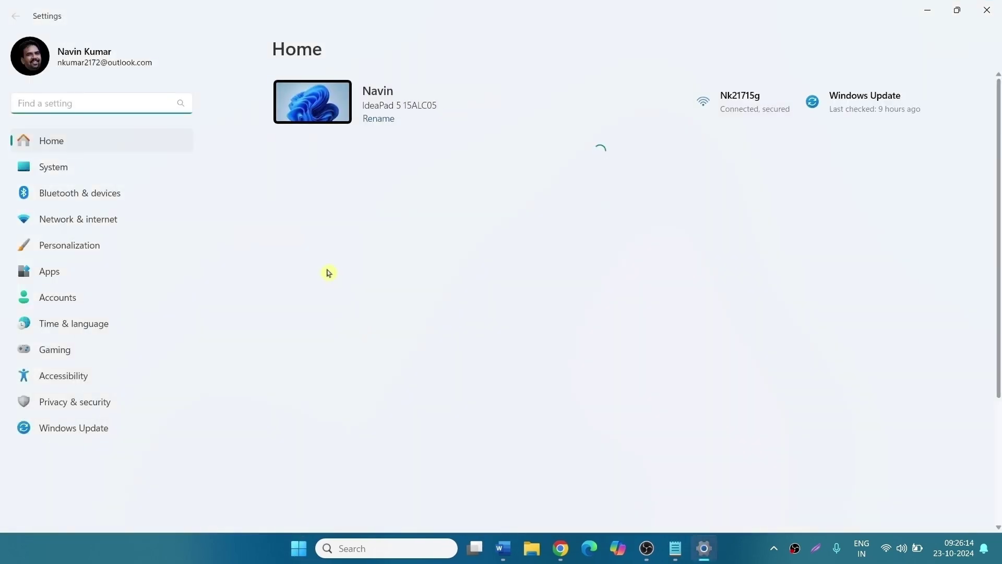
pyautogui.click(40, 171)
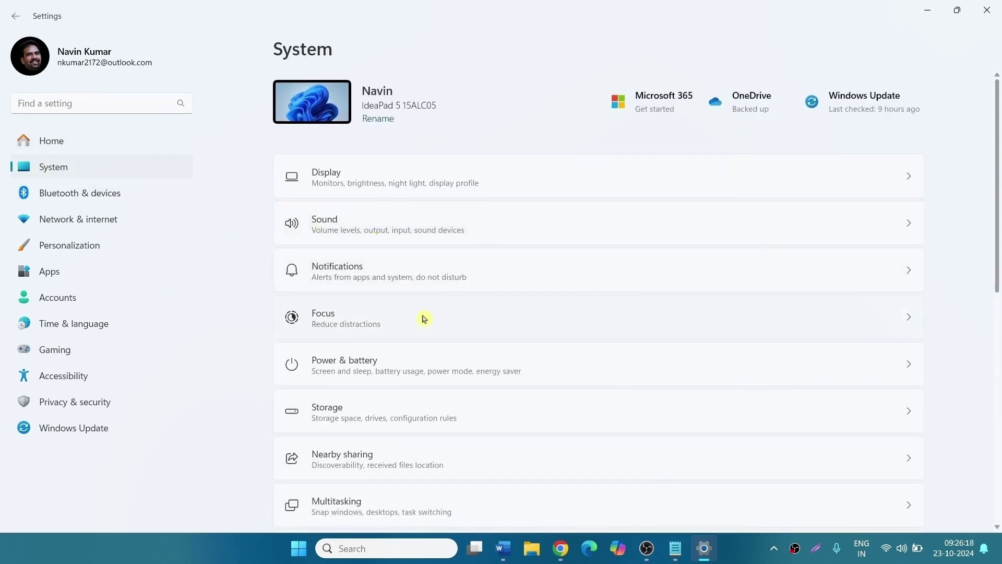
pyautogui.scroll(-5, 423, 324)
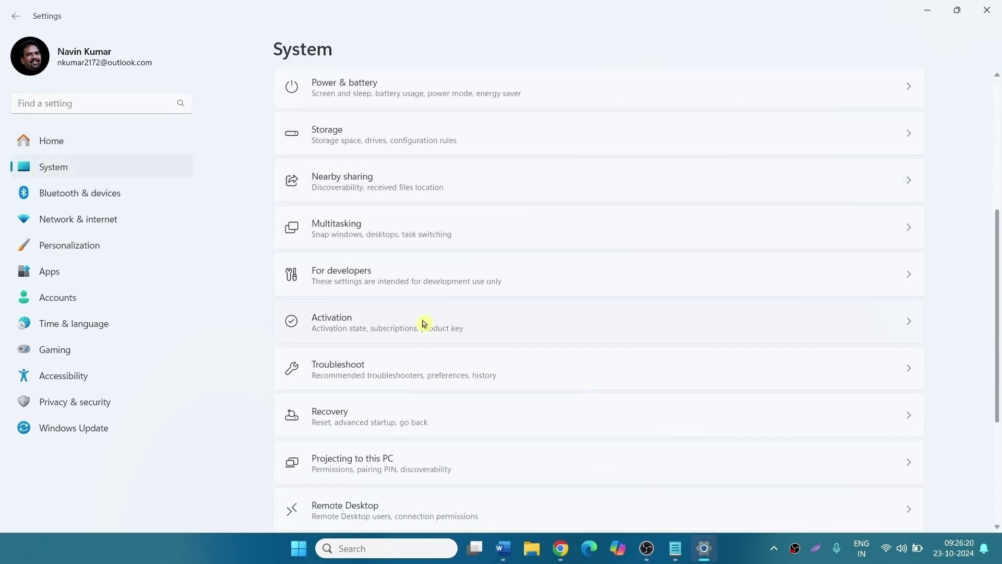
pyautogui.click(411, 377)
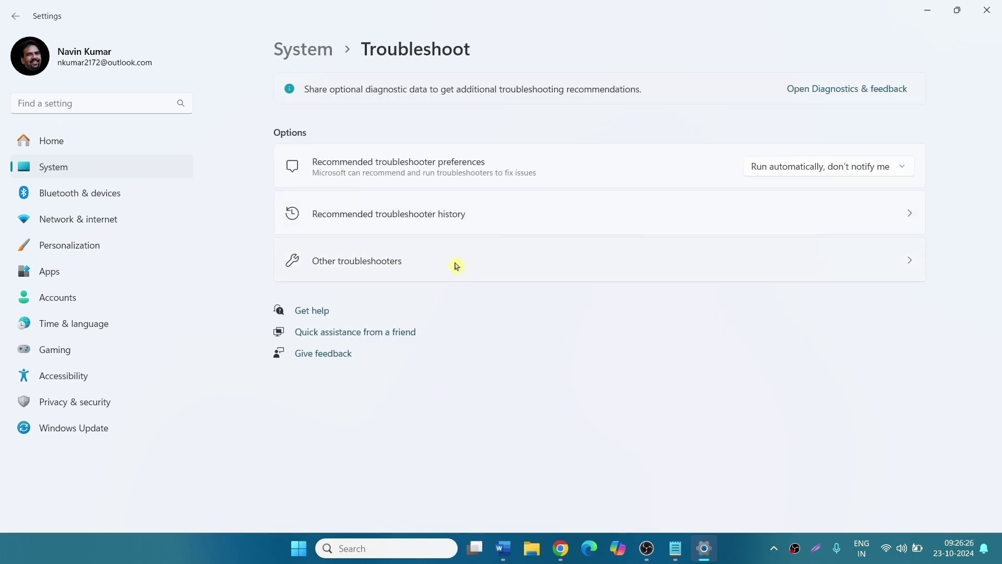
pyautogui.click(457, 266)
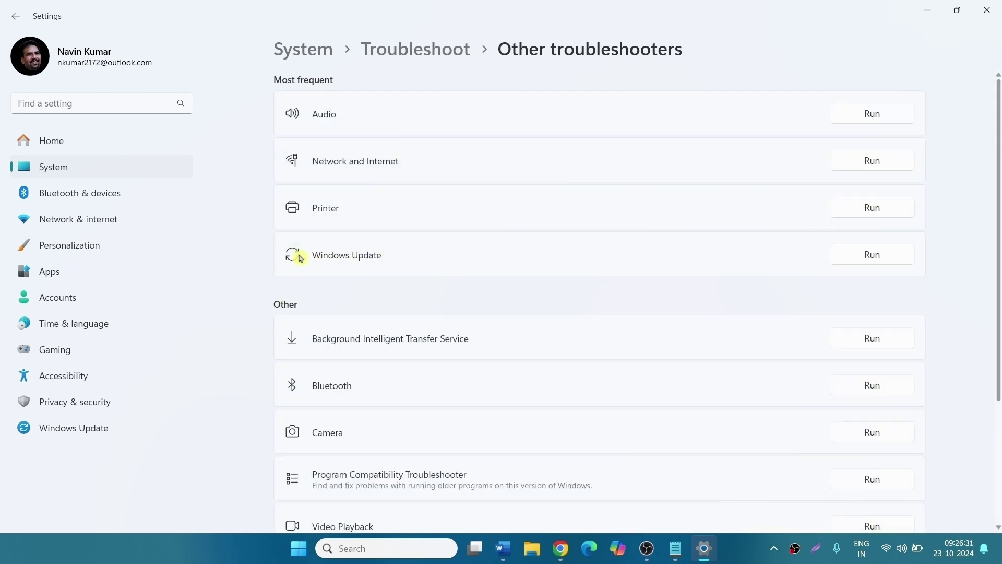
# Step: Run the Windows Update troubleshooter for an update that can't download, install or uninstall
pyautogui.click(874, 260)
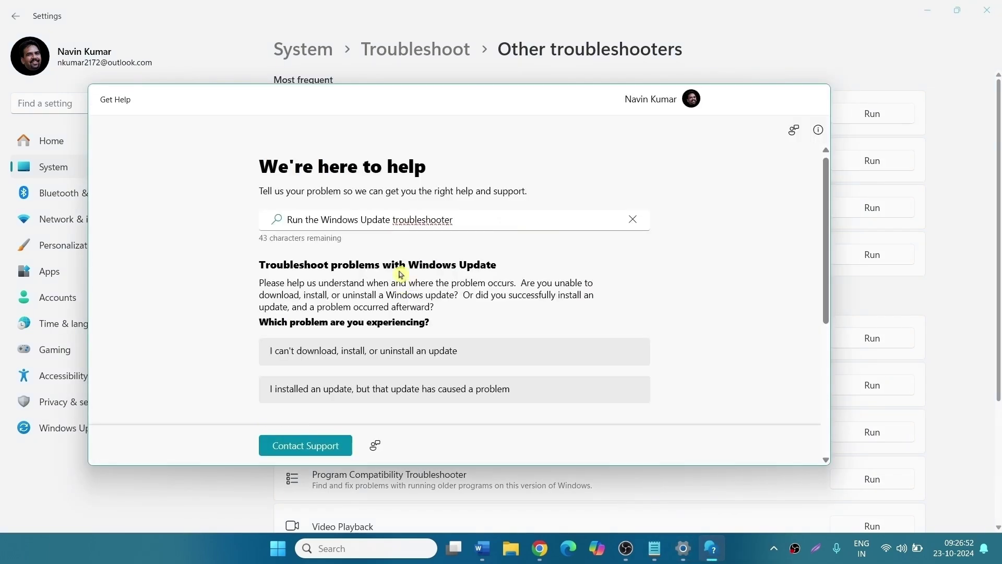
pyautogui.scroll(-3, 388, 243)
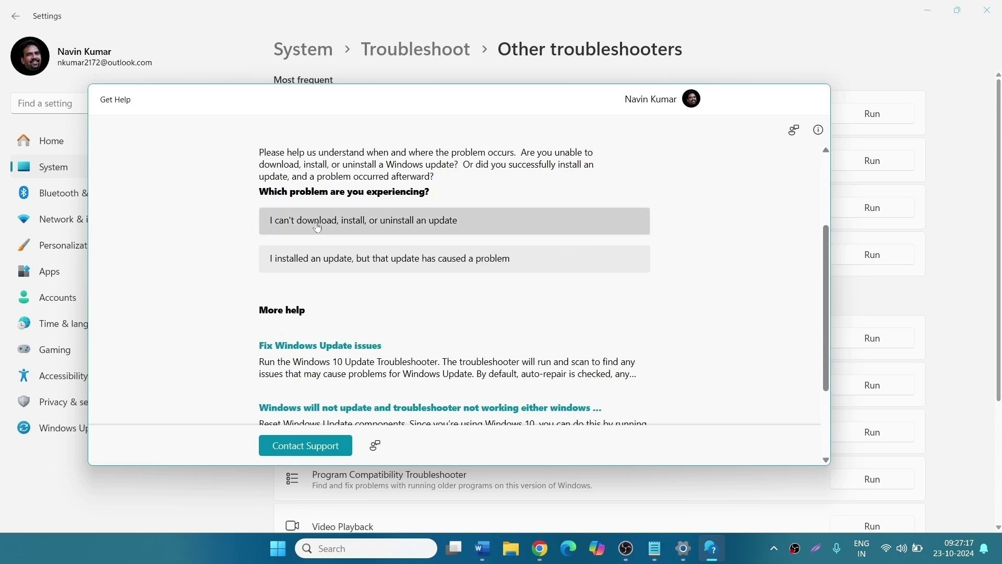
pyautogui.click(448, 224)
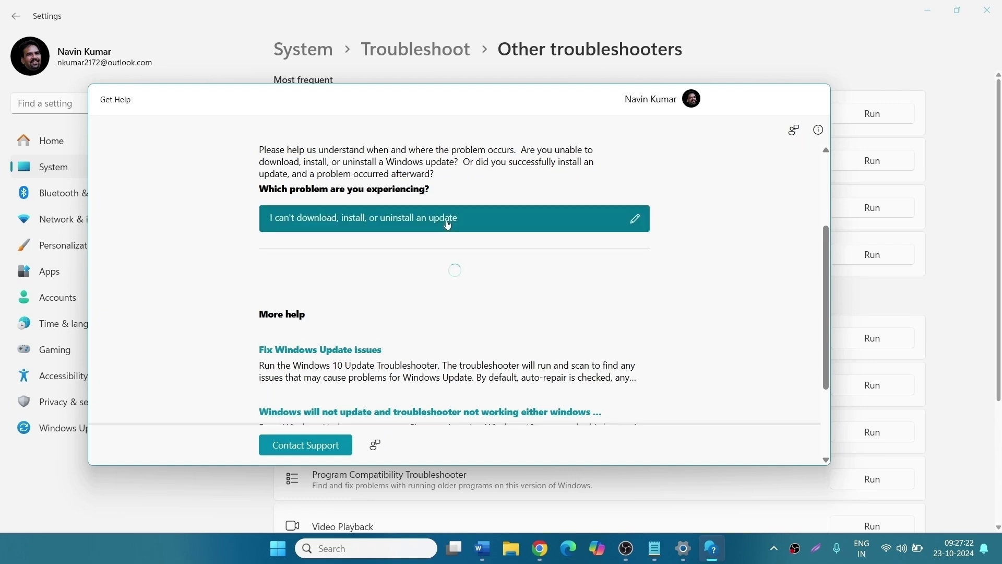
pyautogui.scroll(-3, 271, 235)
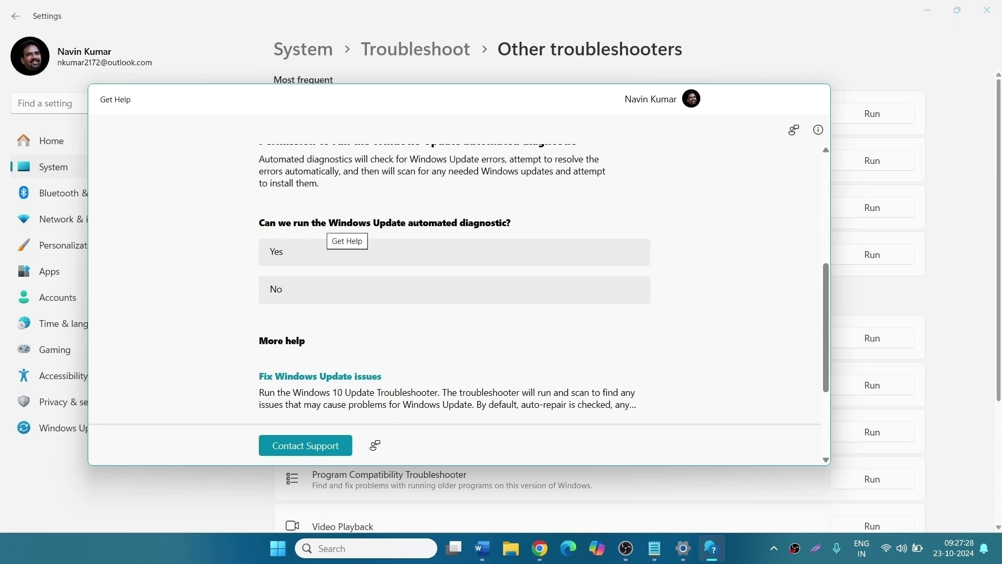
pyautogui.click(273, 260)
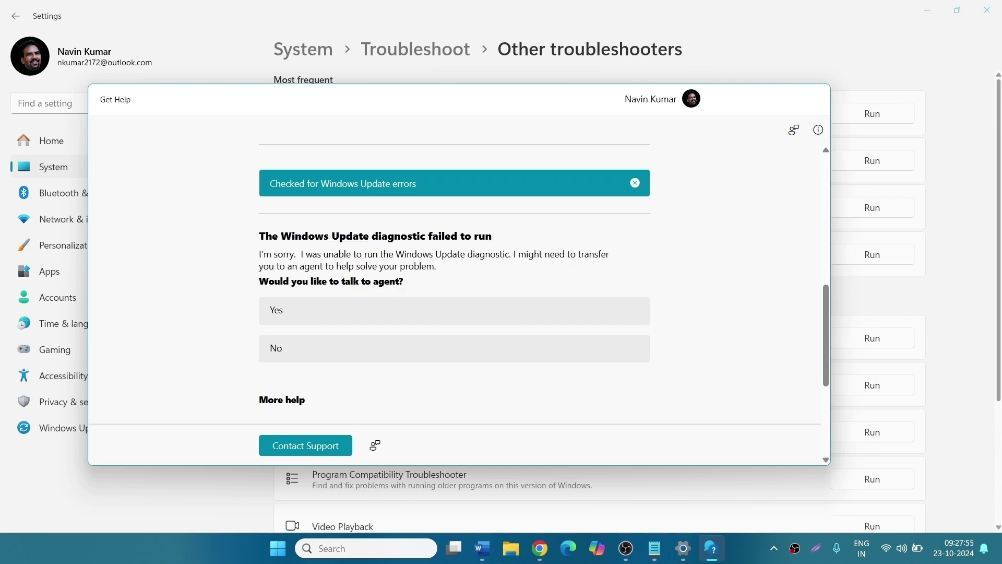
pyautogui.scroll(3, 348, 318)
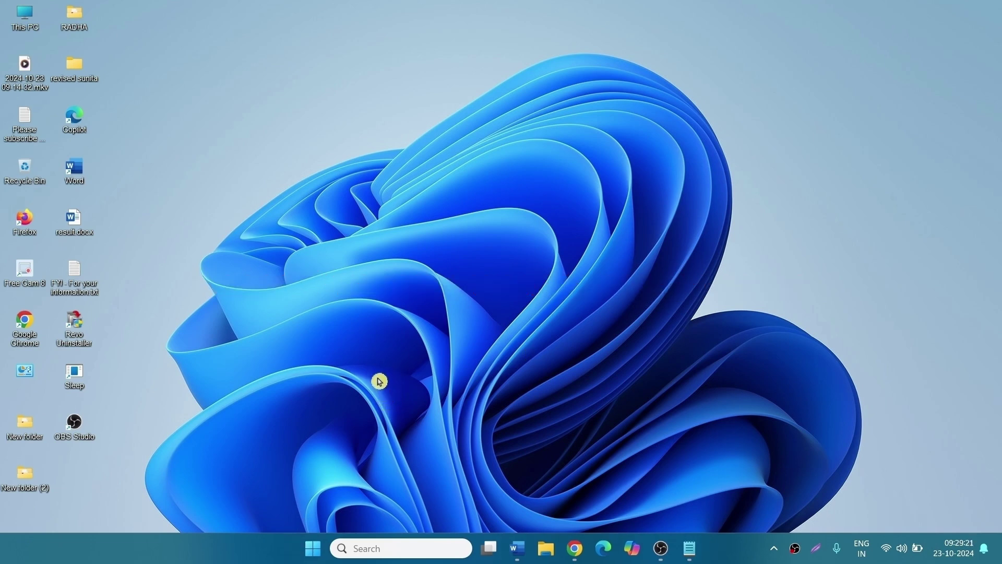
pyautogui.click(704, 557)
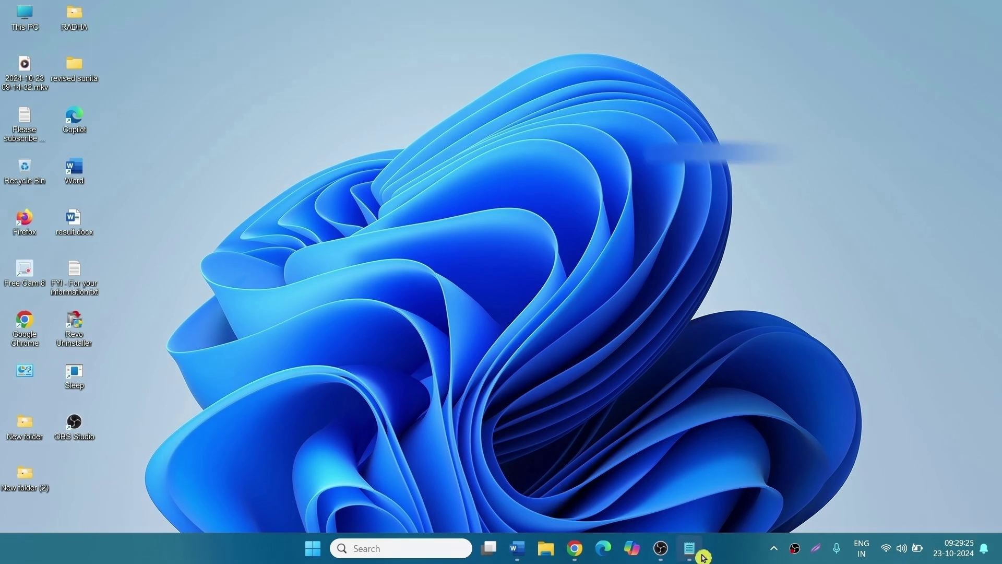
pyautogui.tripleClick(648, 139)
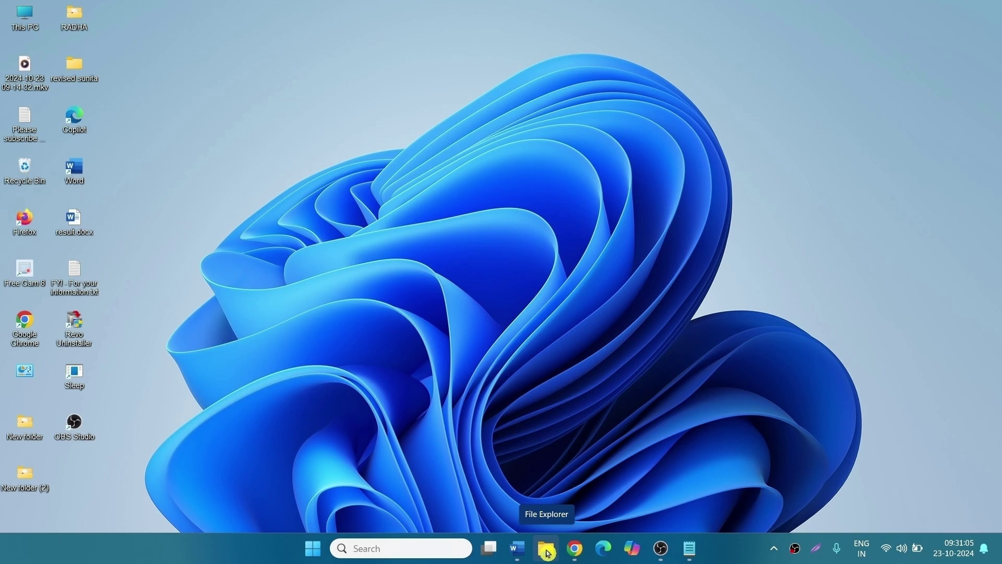
# Step: Extract Portable.zip in Downloads into a Portable folder
pyautogui.click(548, 552)
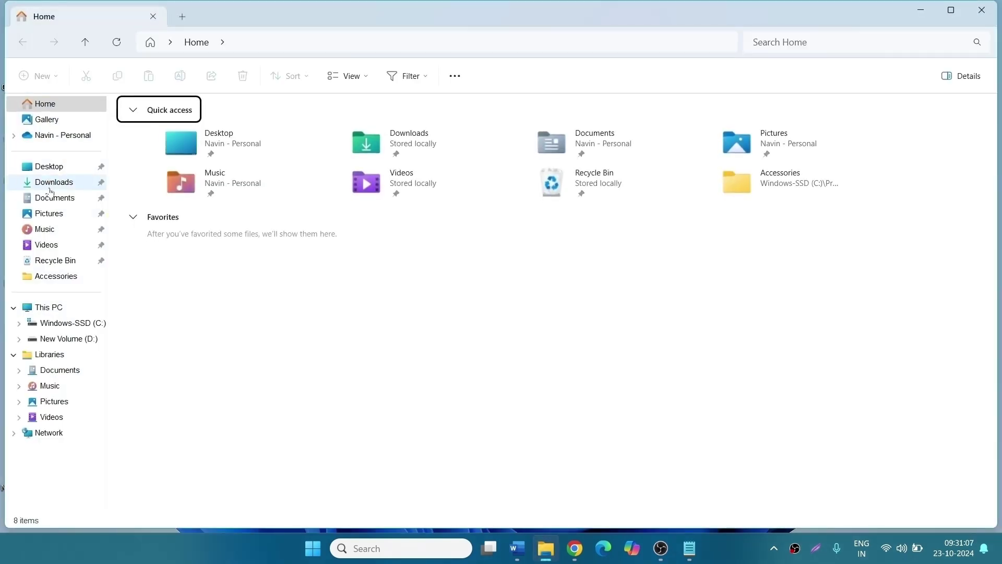
pyautogui.click(51, 183)
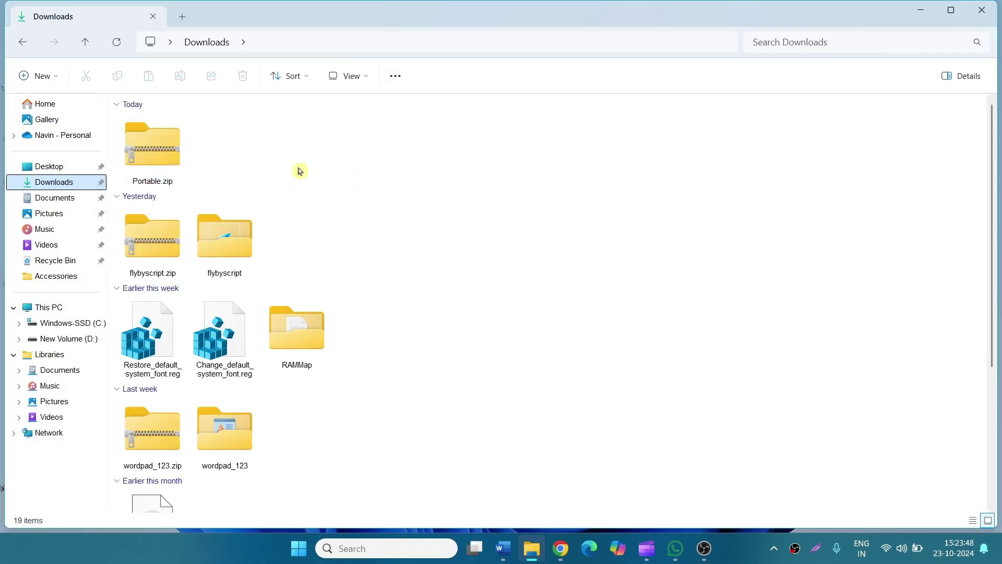
pyautogui.click(169, 160)
pyautogui.rightClick(169, 159)
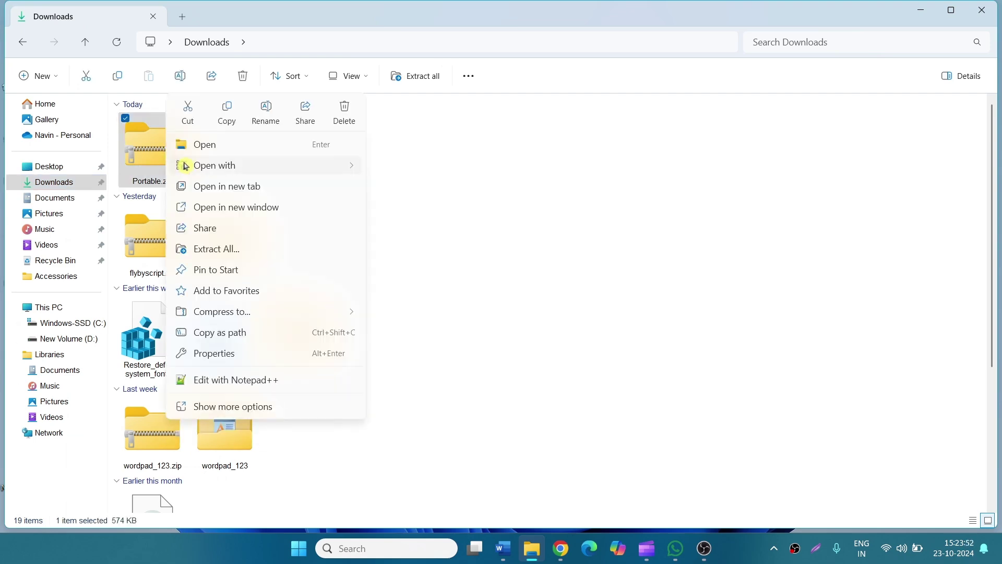
pyautogui.click(209, 249)
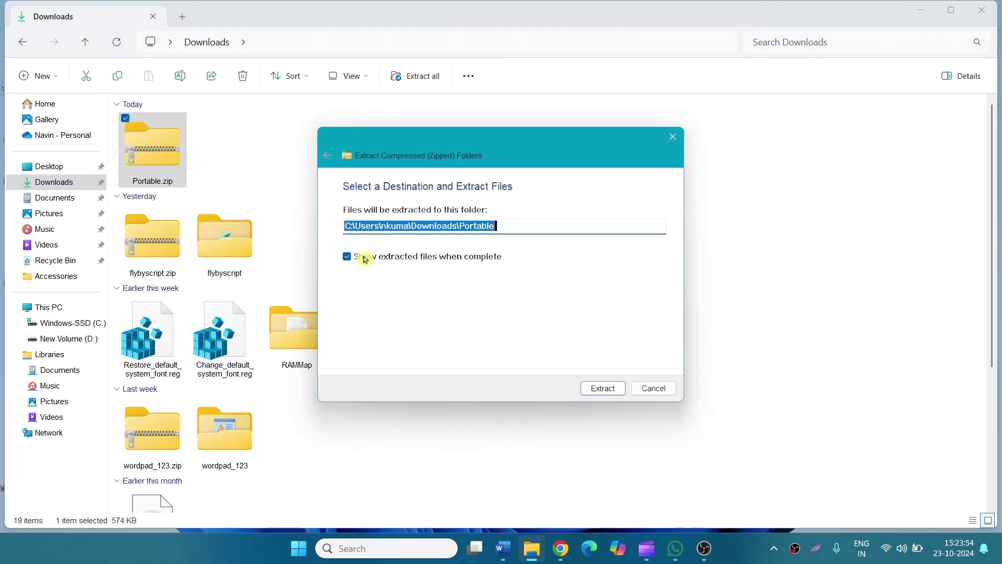
pyautogui.click(594, 401)
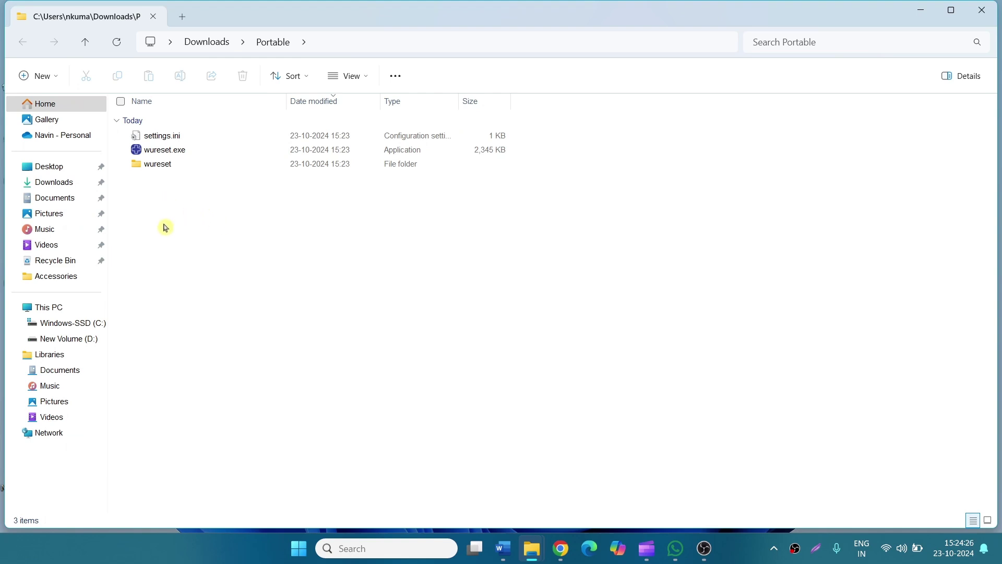
# Step: Run wureset.exe as administrator, pick language 0 (English) and accept the terms with y
pyautogui.rightClick(161, 157)
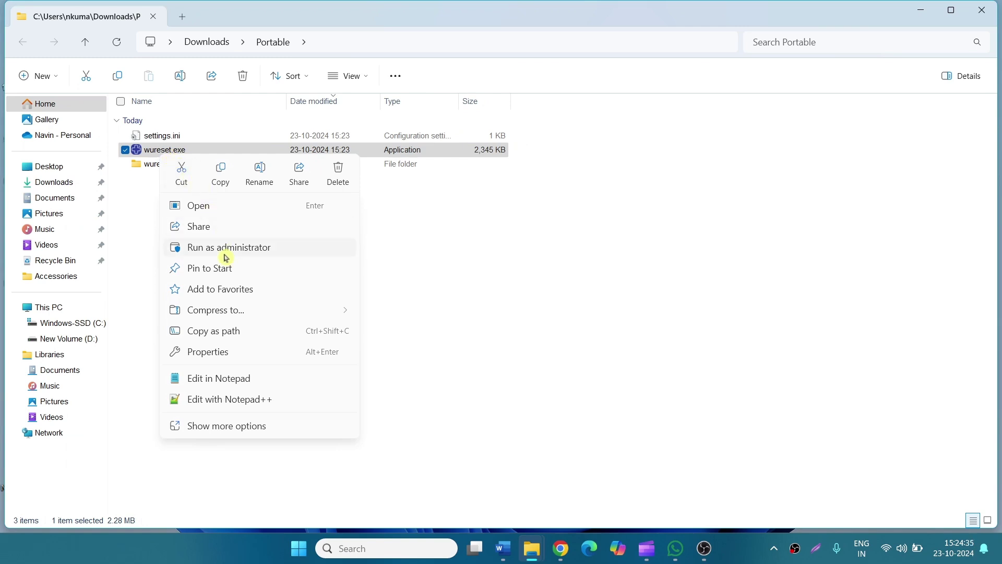
pyautogui.click(225, 253)
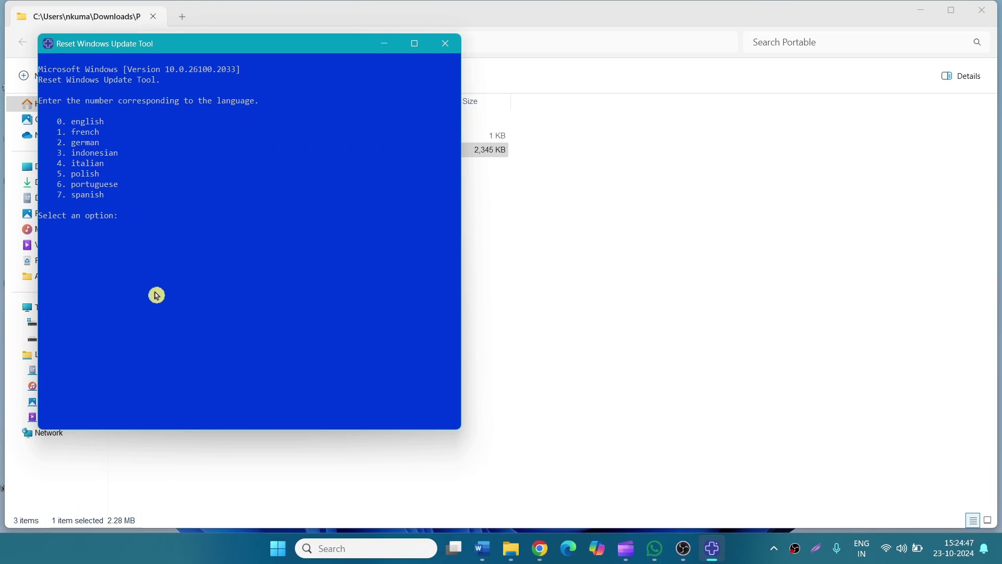
pyautogui.write('0')
pyautogui.press('Return')
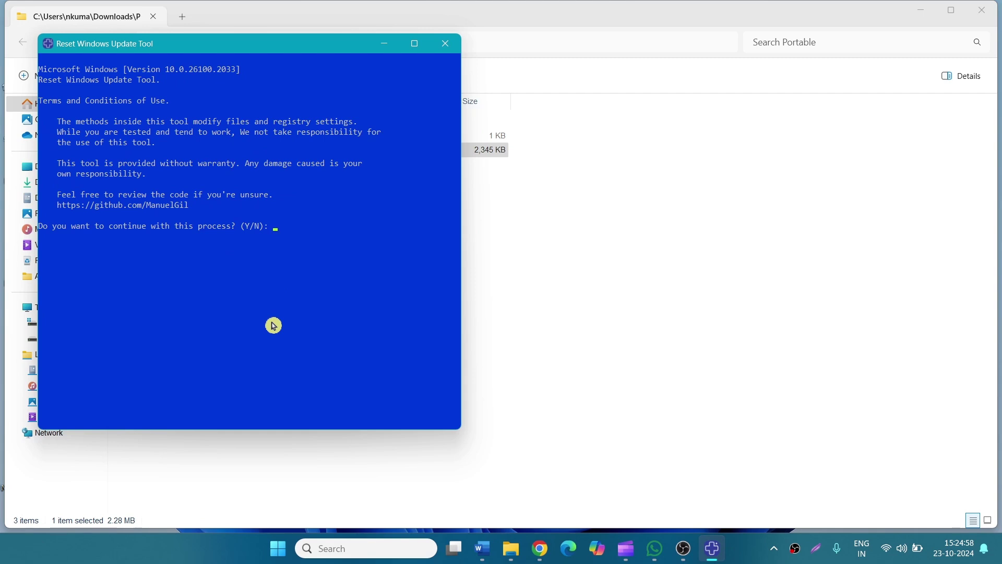
pyautogui.write('y')
pyautogui.press('Return')
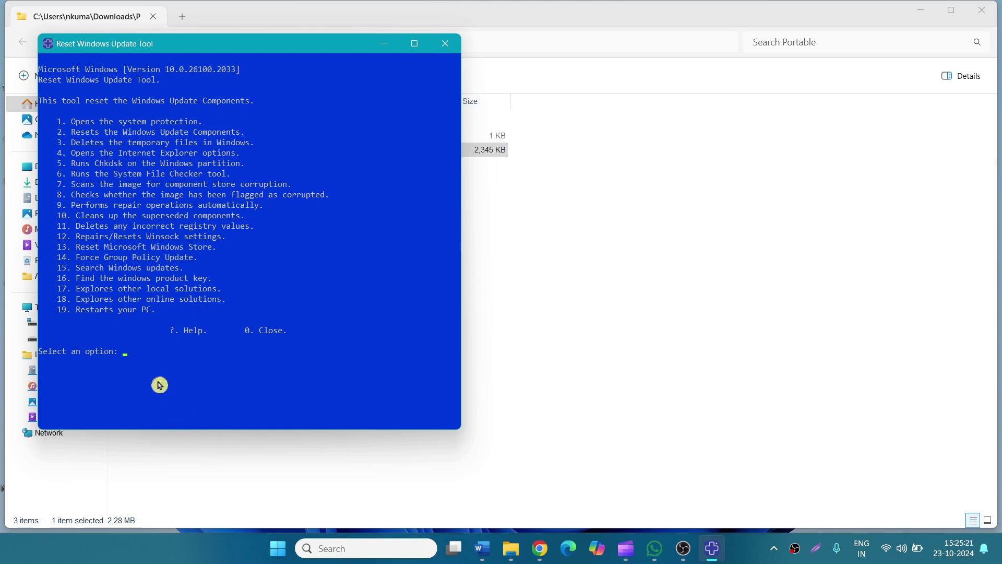
# Step: Run option 2 to reset the Windows Update components, then return to the menu
pyautogui.write('2')
pyautogui.press('Return')
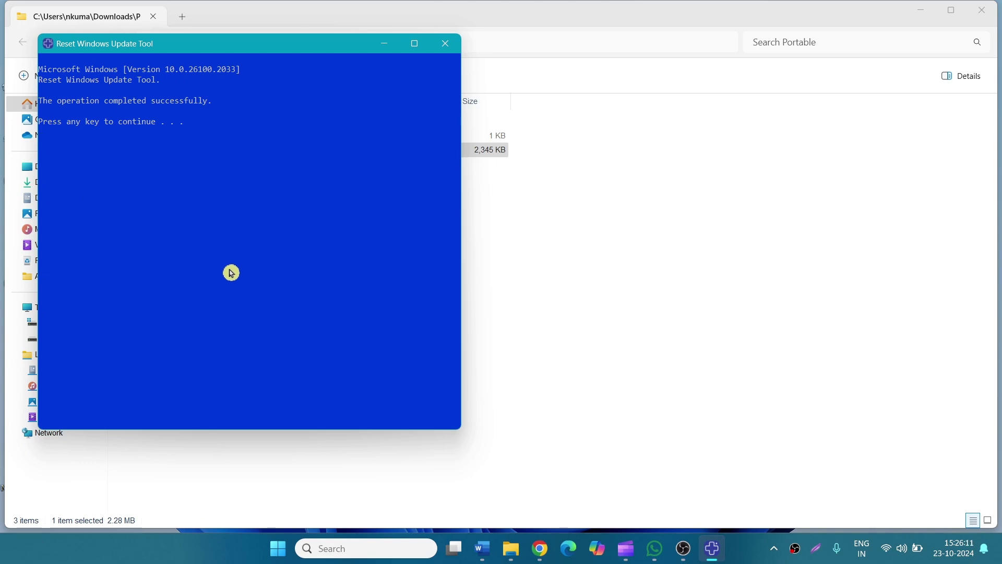
pyautogui.press('Return')
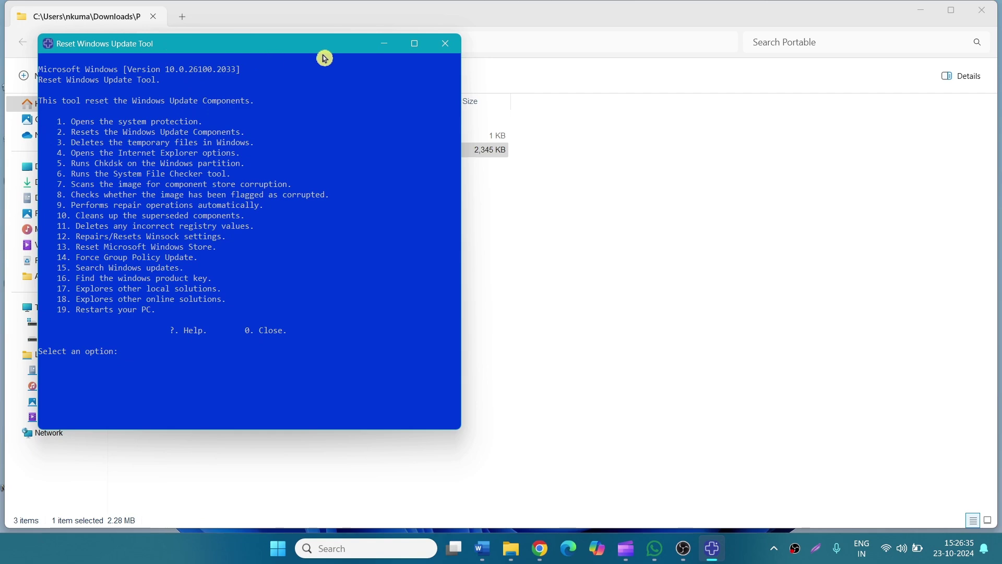
# Step: Close the reset tool and Downloads window, then check for updates in Settings > Windows Update
pyautogui.click(445, 44)
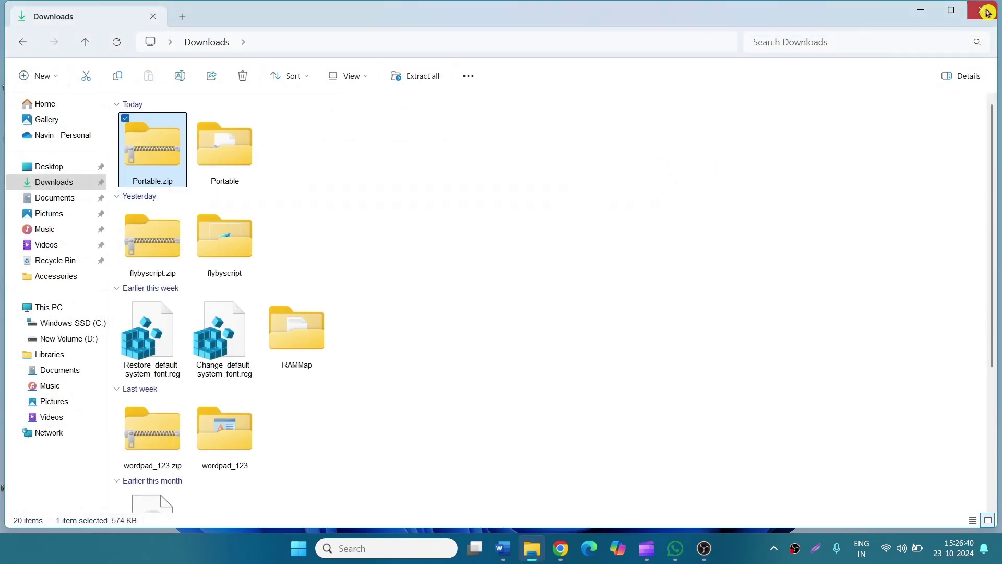
pyautogui.click(985, 11)
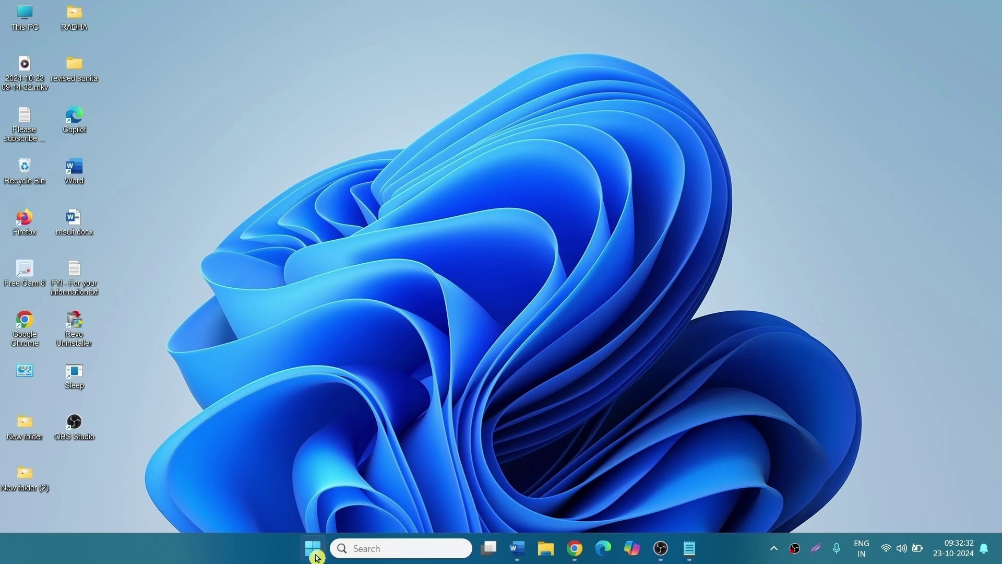
pyautogui.click(314, 550)
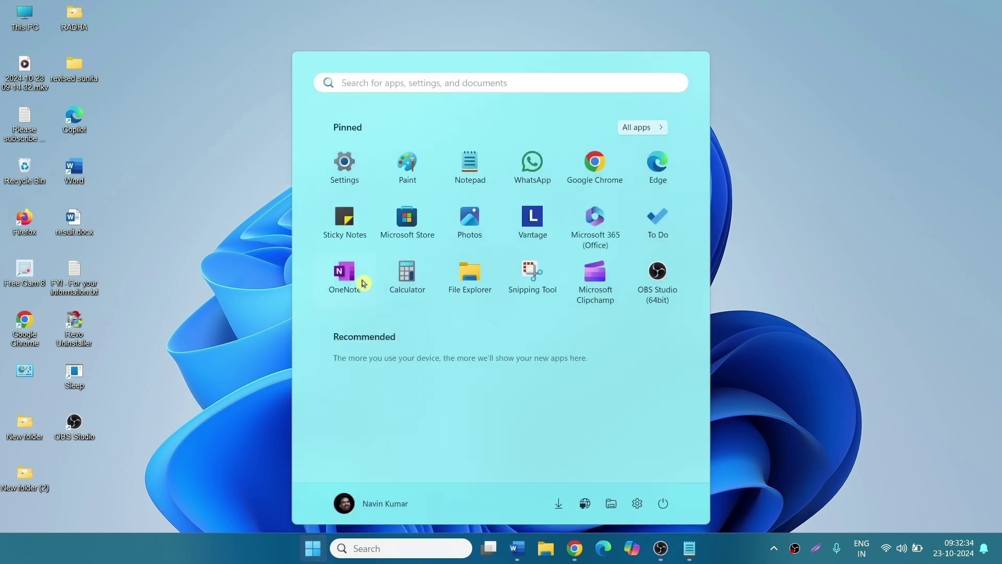
pyautogui.click(342, 174)
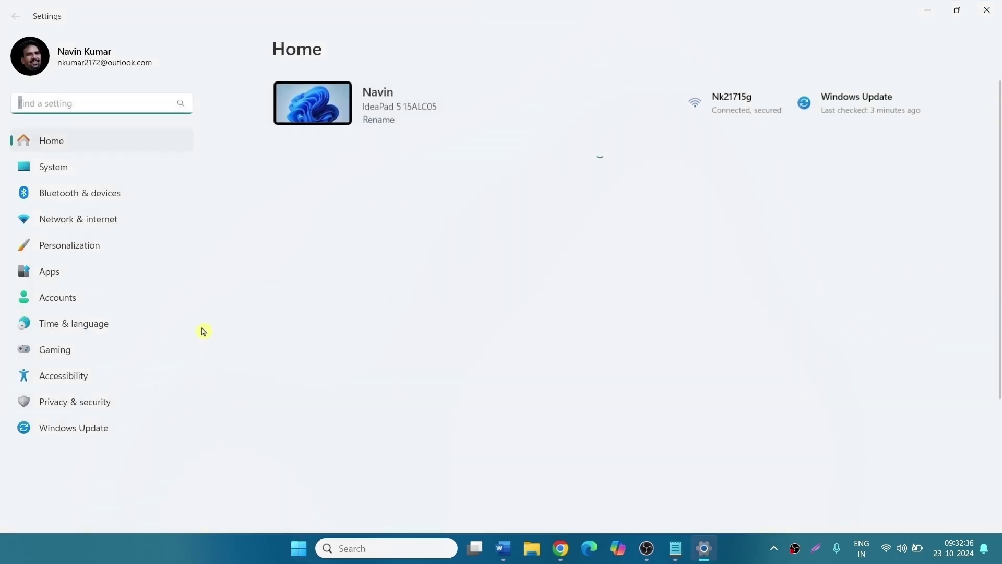
pyautogui.click(61, 433)
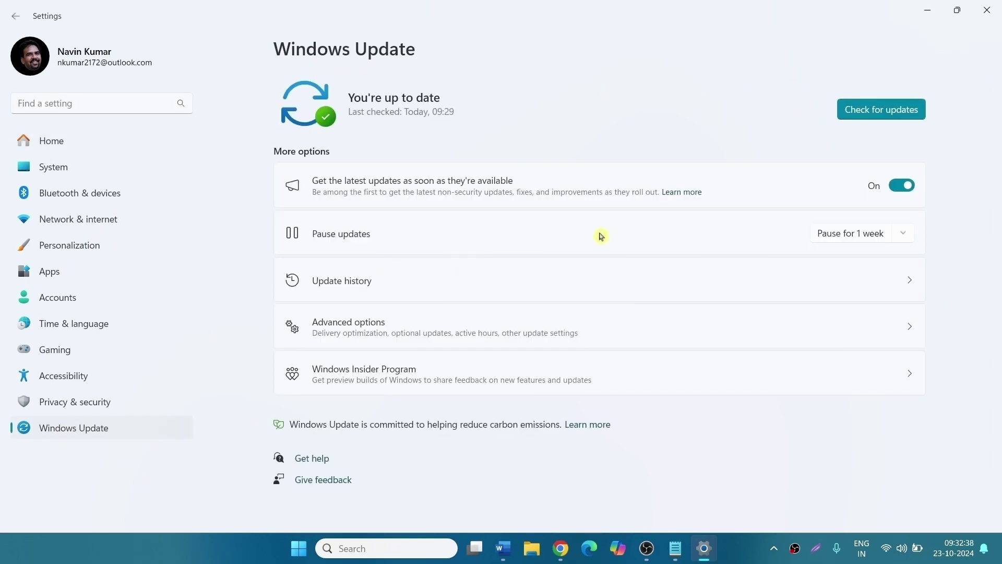
pyautogui.click(905, 116)
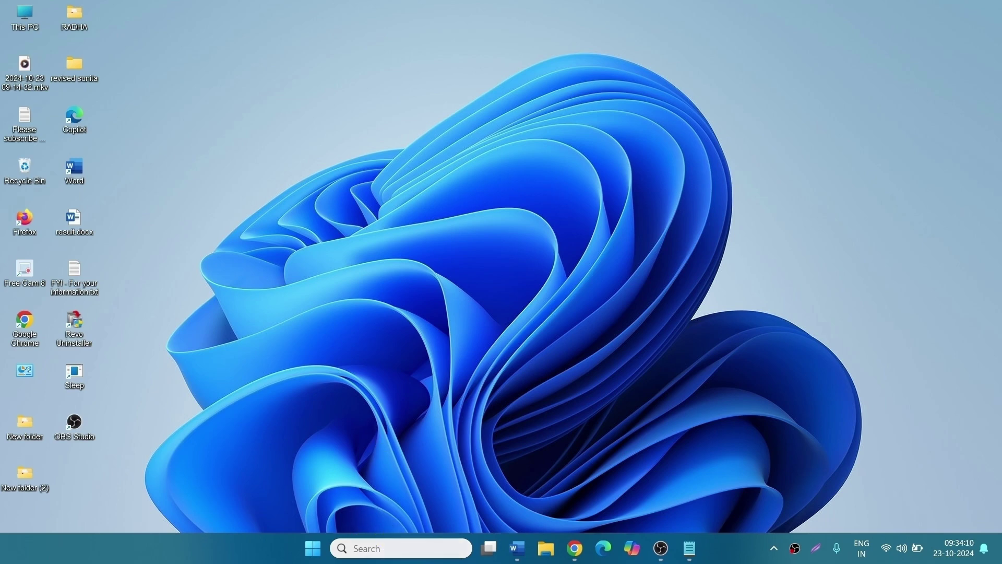
# Step: Open an administrator Command Prompt from search and run sfc /scannow
pyautogui.click(385, 546)
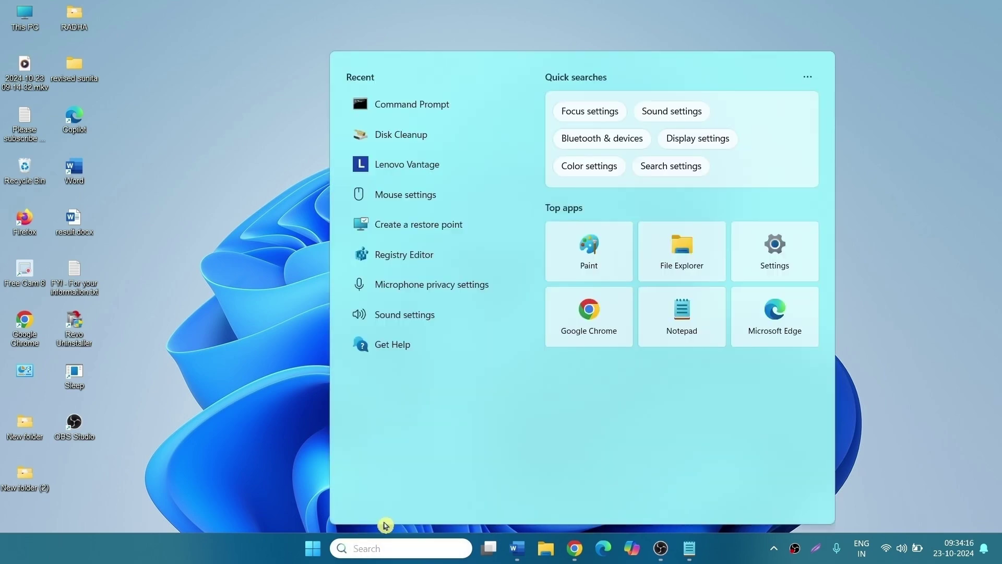
pyautogui.write('cmd')
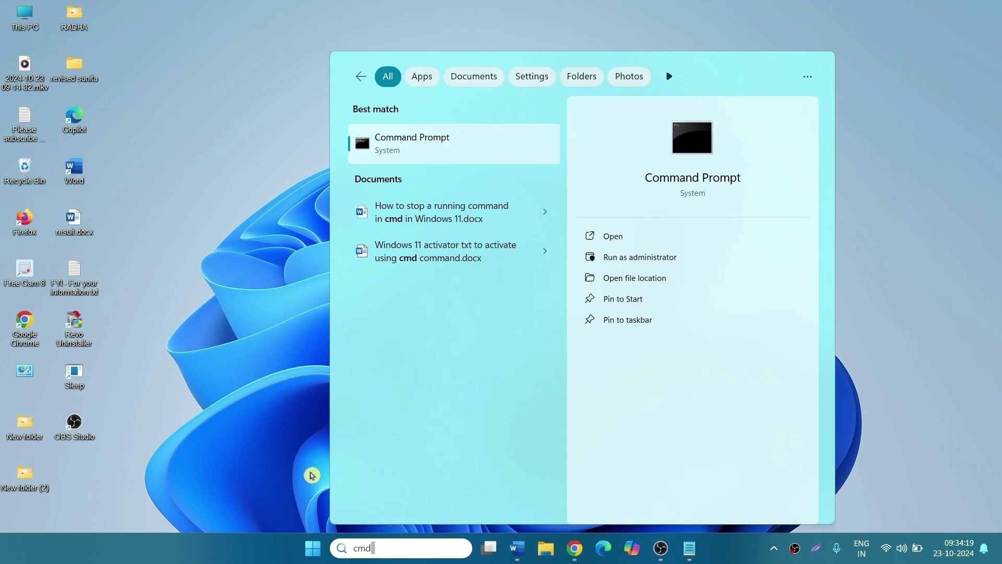
pyautogui.click(646, 256)
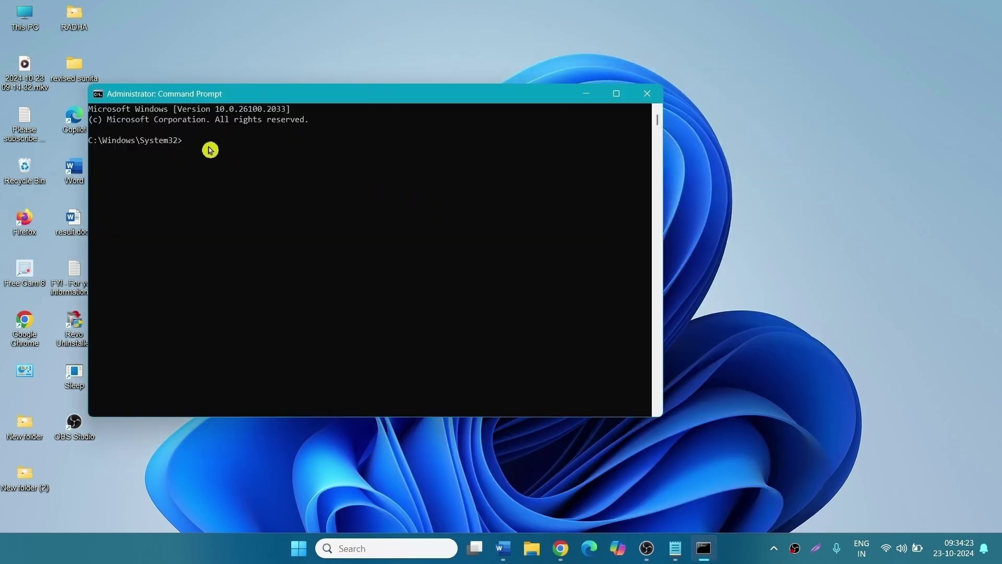
pyautogui.write('sfc /scannow')
pyautogui.press('Return')
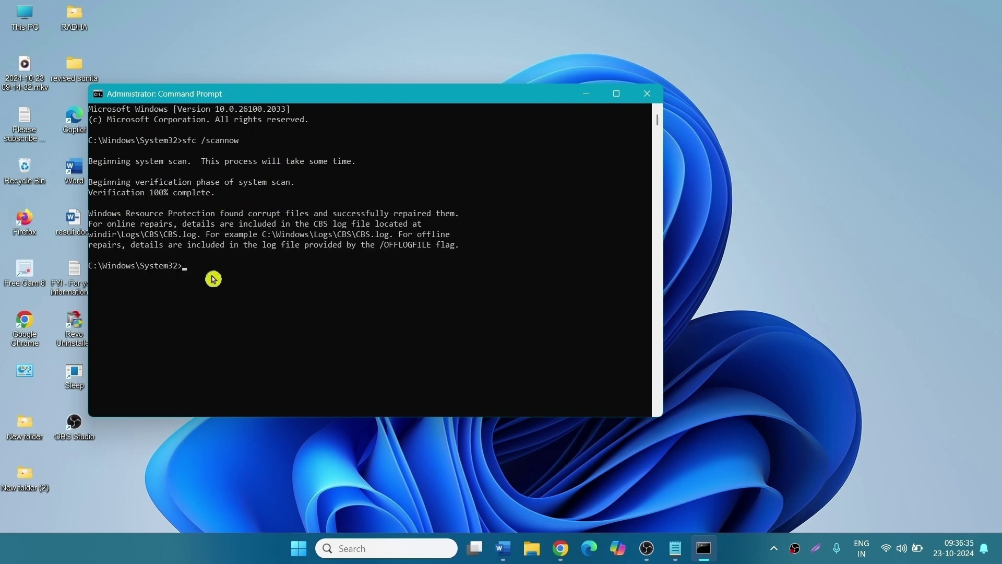
# Step: Copy 'Dism /Online /Cleanup-Image /ScanHealth' from the KB5044380 notes and run it in Command Prompt
pyautogui.click(676, 560)
pyautogui.click(647, 248)
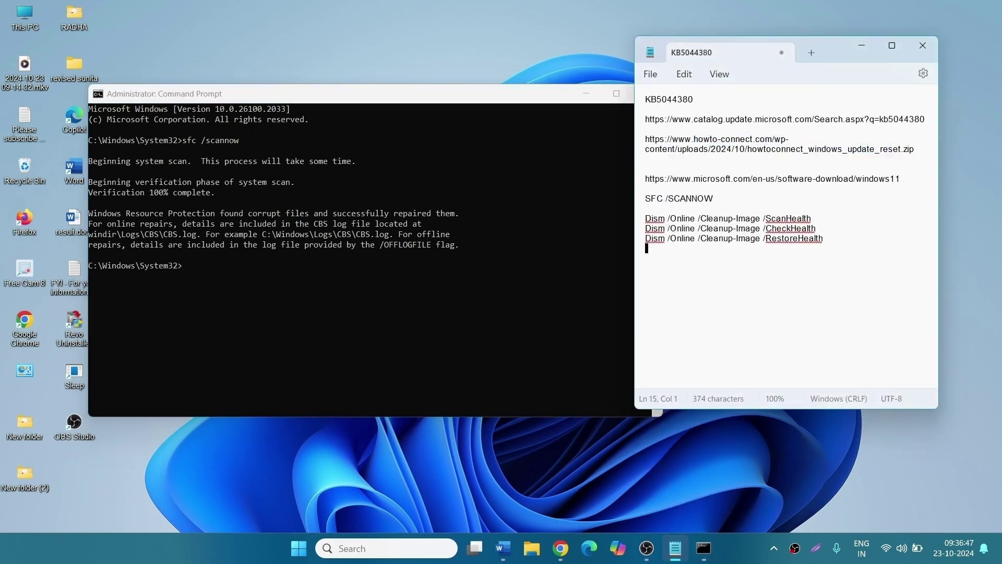
pyautogui.moveTo(813, 219); pyautogui.dragTo(832, 252)
pyautogui.click(832, 253)
pyautogui.moveTo(812, 218); pyautogui.dragTo(642, 225)
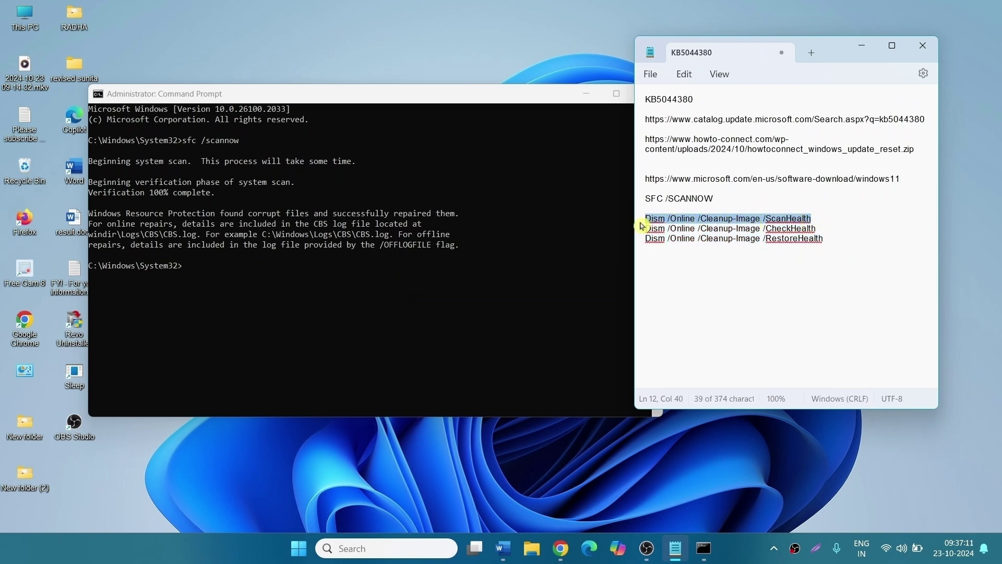
pyautogui.rightClick(689, 223)
pyautogui.click(731, 72)
pyautogui.click(198, 267)
pyautogui.rightClick(198, 267)
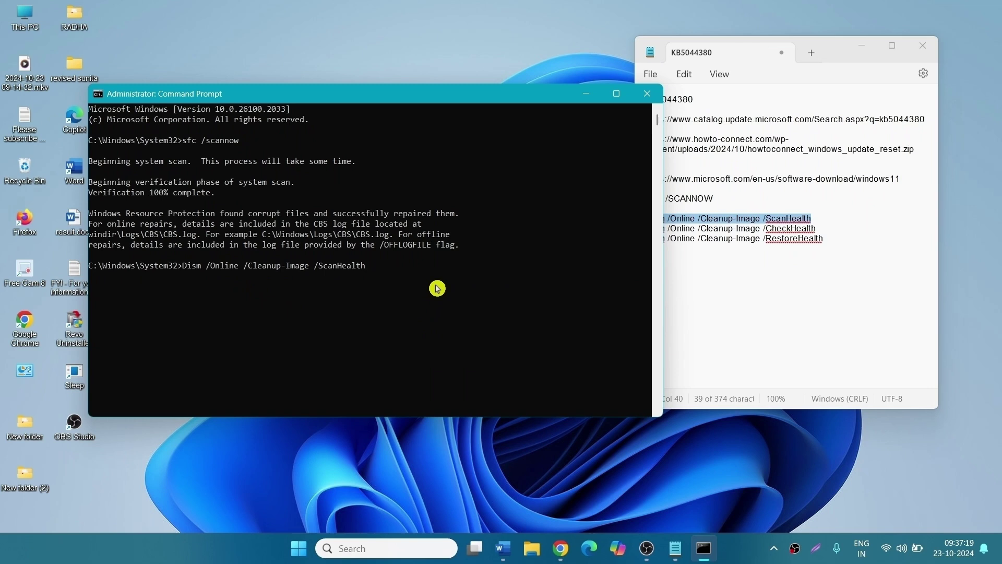
pyautogui.press('Return')
# Step: Check the CheckHealth and RestoreHealth lines in the notes, then minimize the notes to watch the scan
pyautogui.click(804, 230)
pyautogui.hotkey('ctrl', 'End')
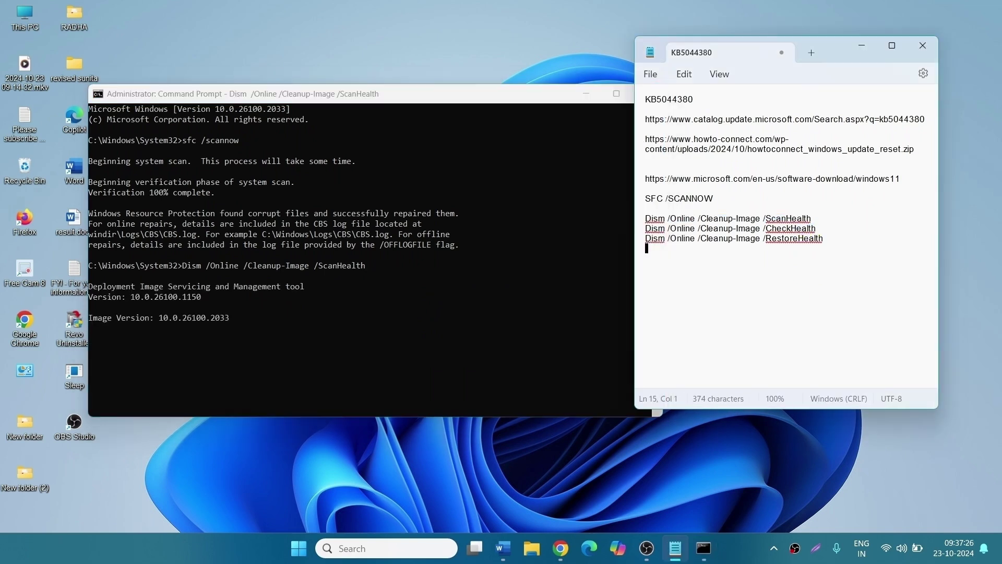
pyautogui.tripleClick(652, 229)
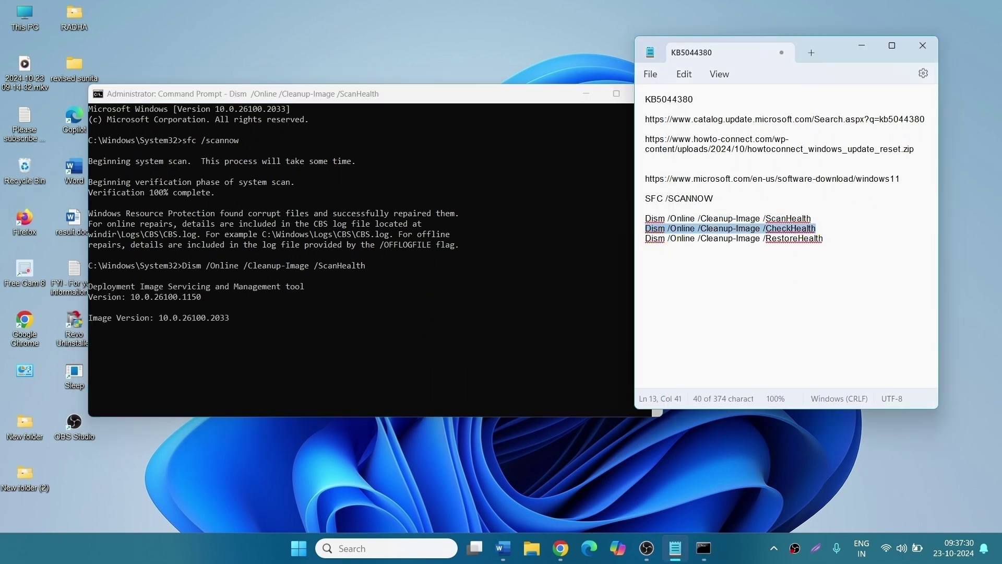
pyautogui.tripleClick(784, 239)
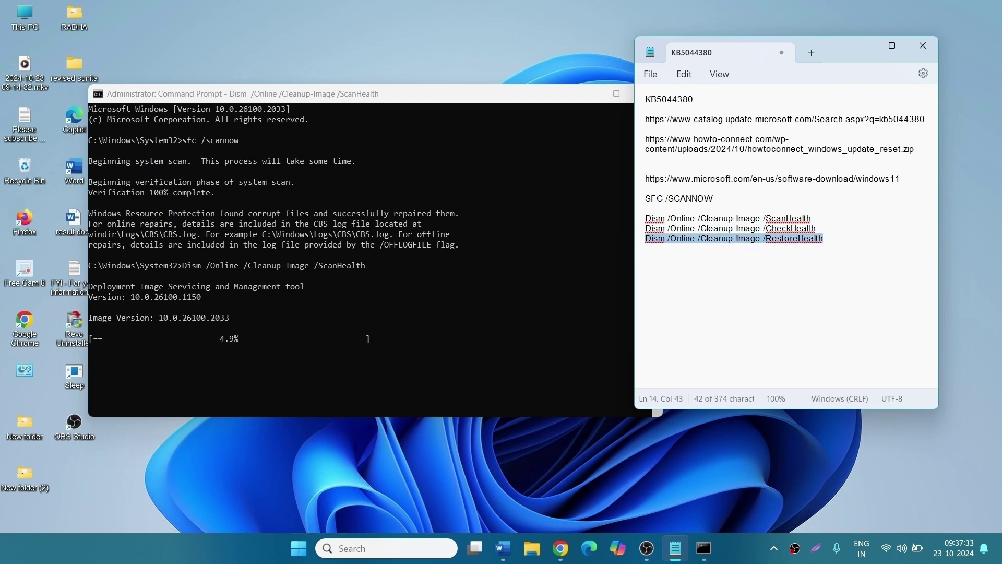
pyautogui.click(862, 46)
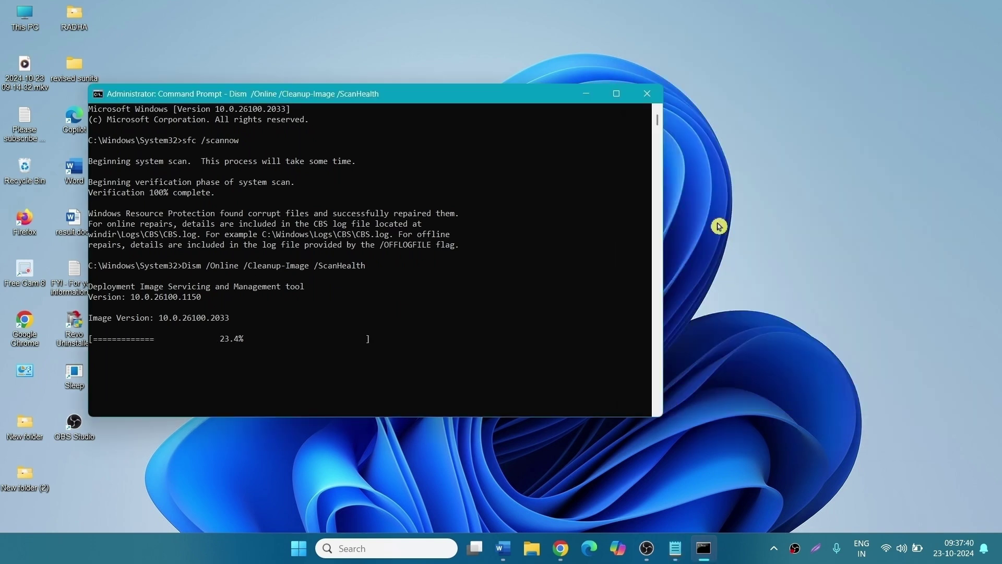